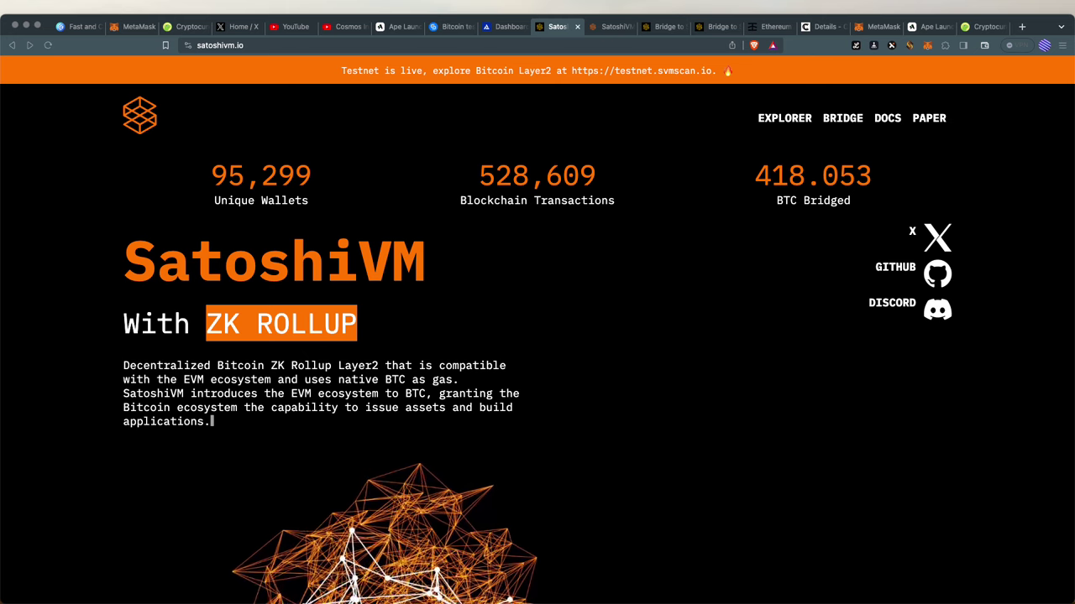
# Scroll the satoshivm.io homepage past the animated graphic to the Design Philosophy section on Simplicity
pyautogui.scroll(-5, 610, 342)
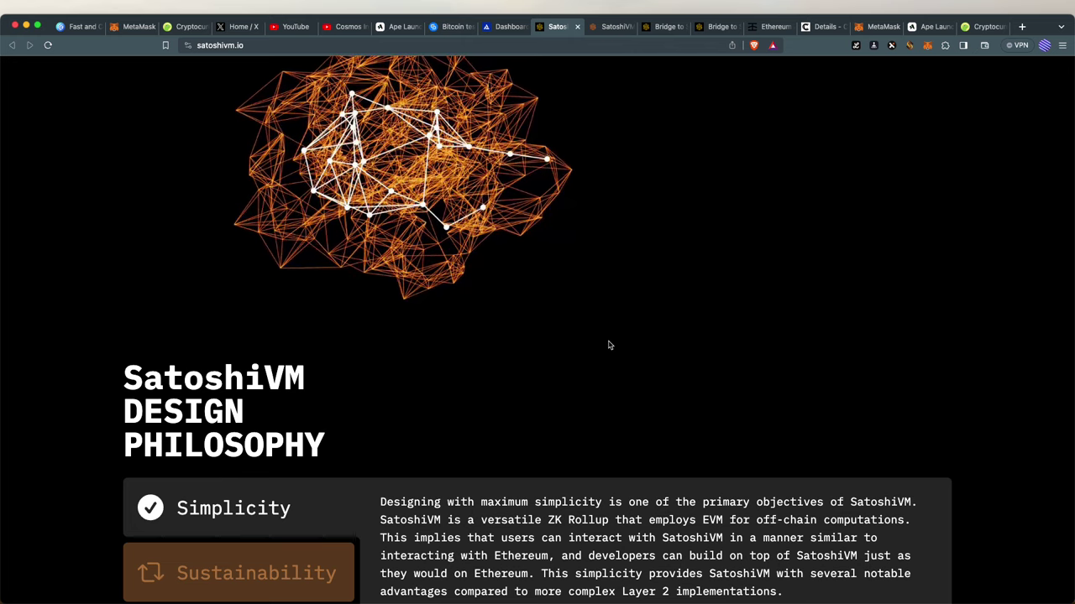
pyautogui.scroll(1, 609, 345)
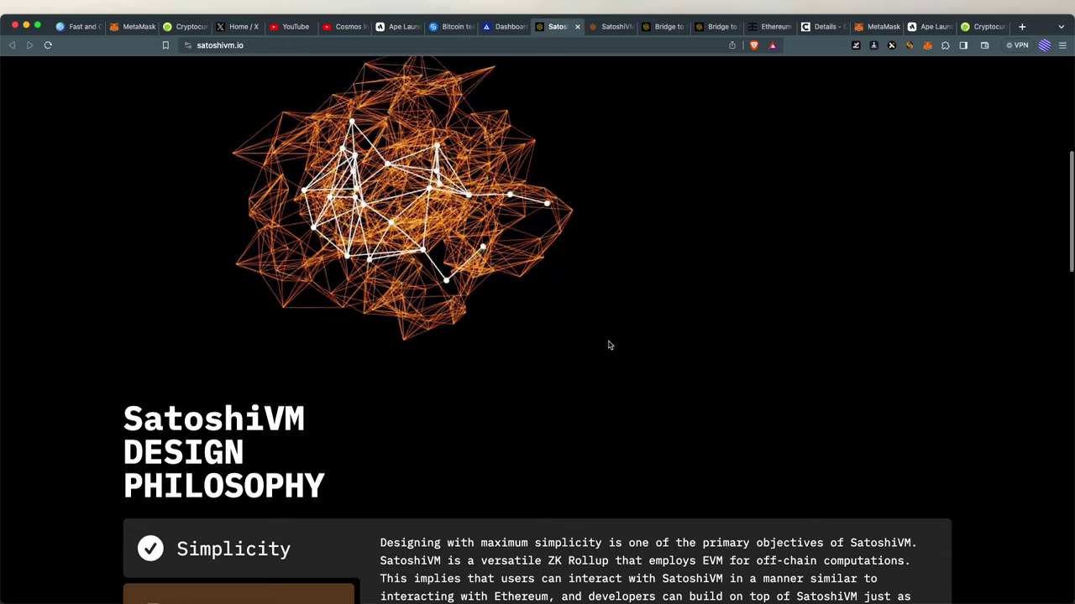
pyautogui.scroll(5, 609, 345)
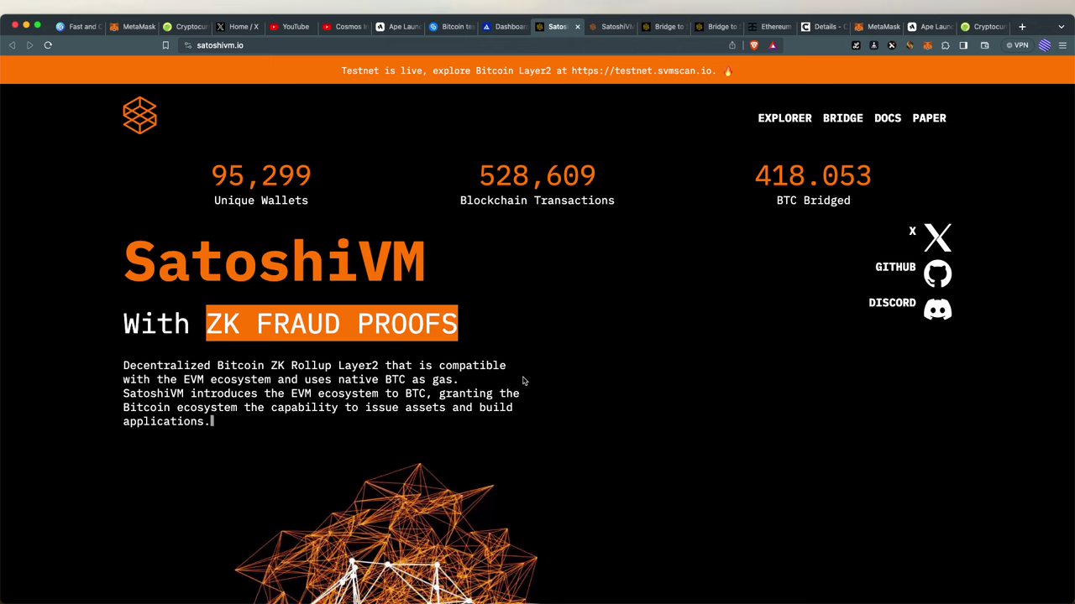
pyautogui.scroll(-10, 522, 381)
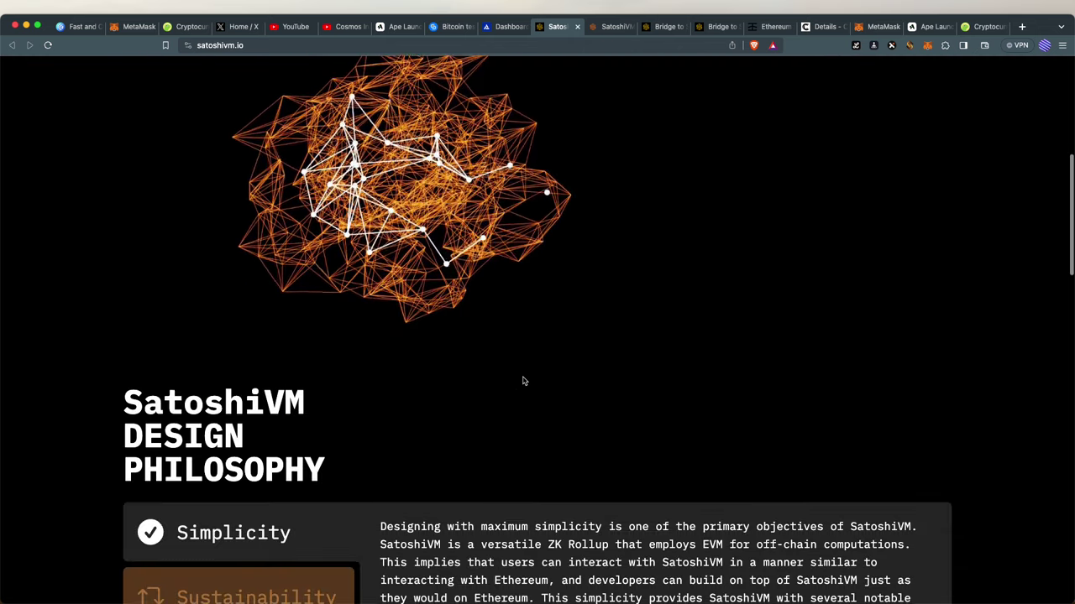
pyautogui.scroll(-2, 523, 381)
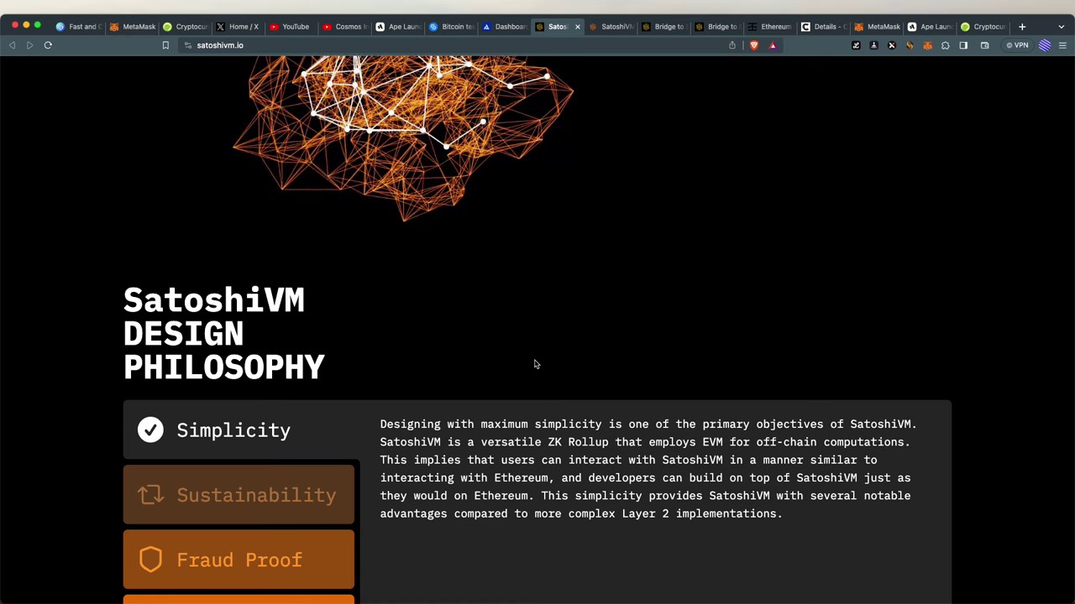
pyautogui.scroll(-6, 535, 364)
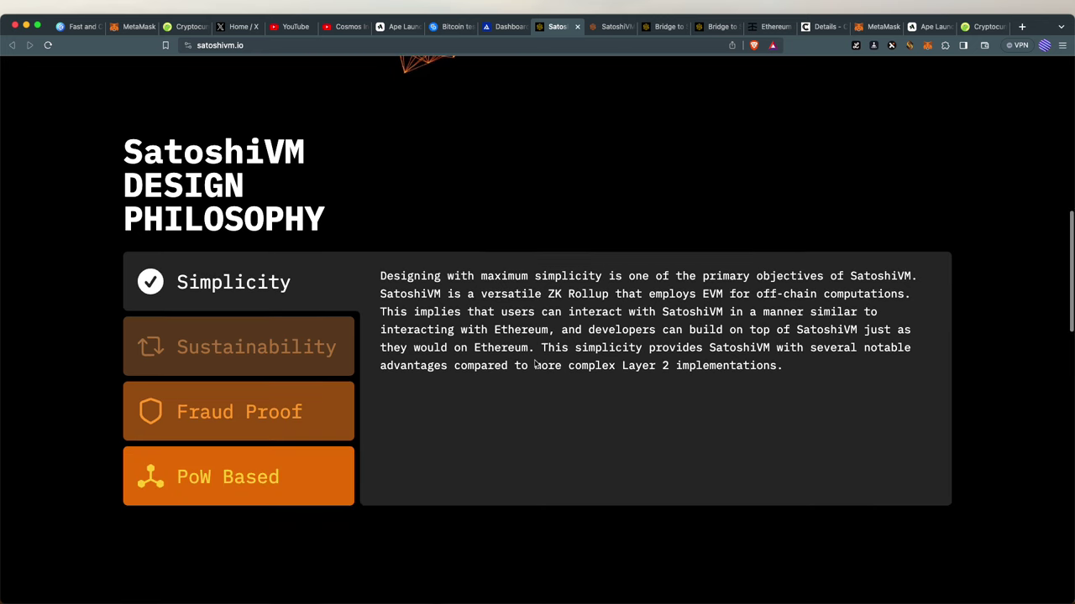
pyautogui.scroll(-2, 535, 364)
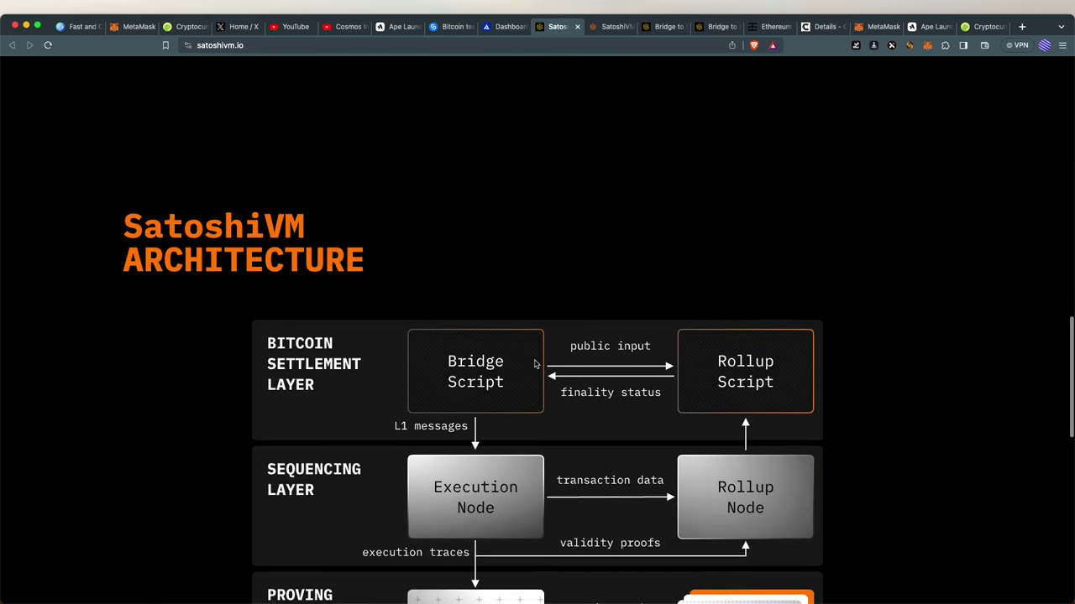
pyautogui.scroll(-1, 535, 364)
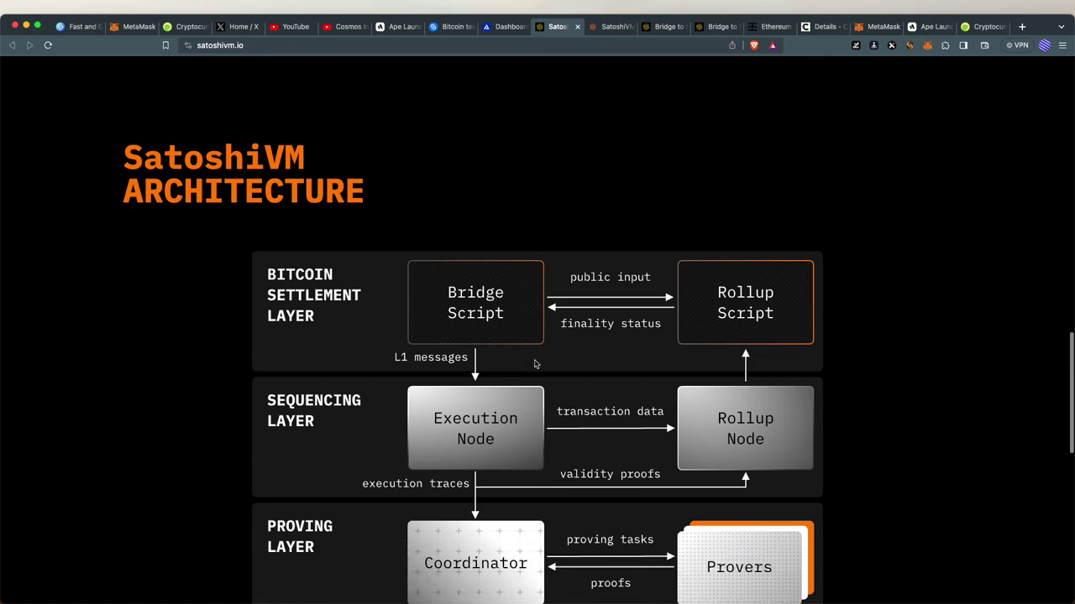
pyautogui.scroll(-4, 535, 364)
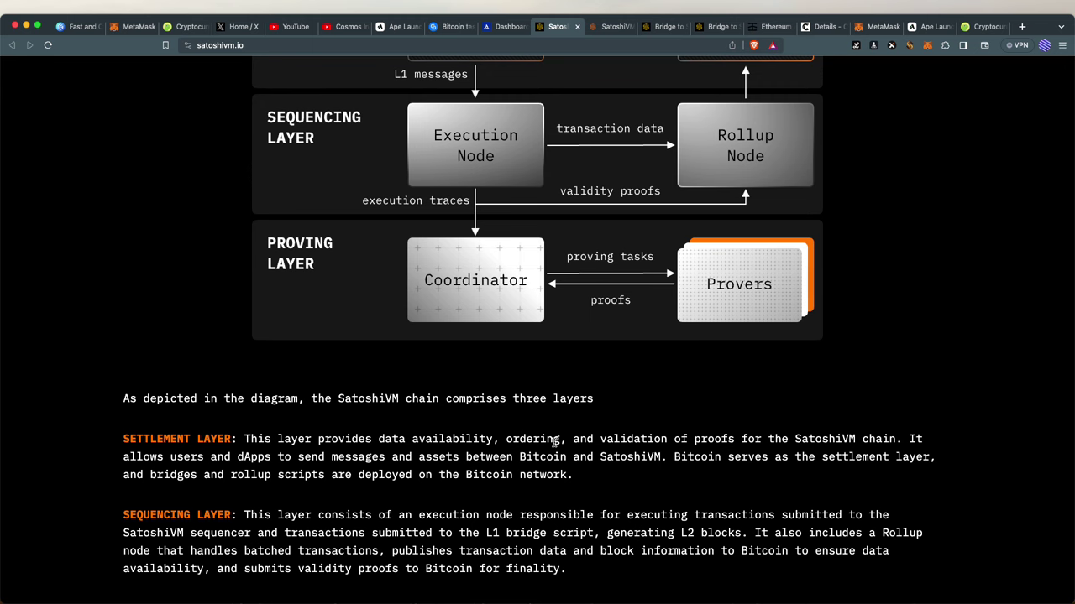
pyautogui.scroll(5, 554, 442)
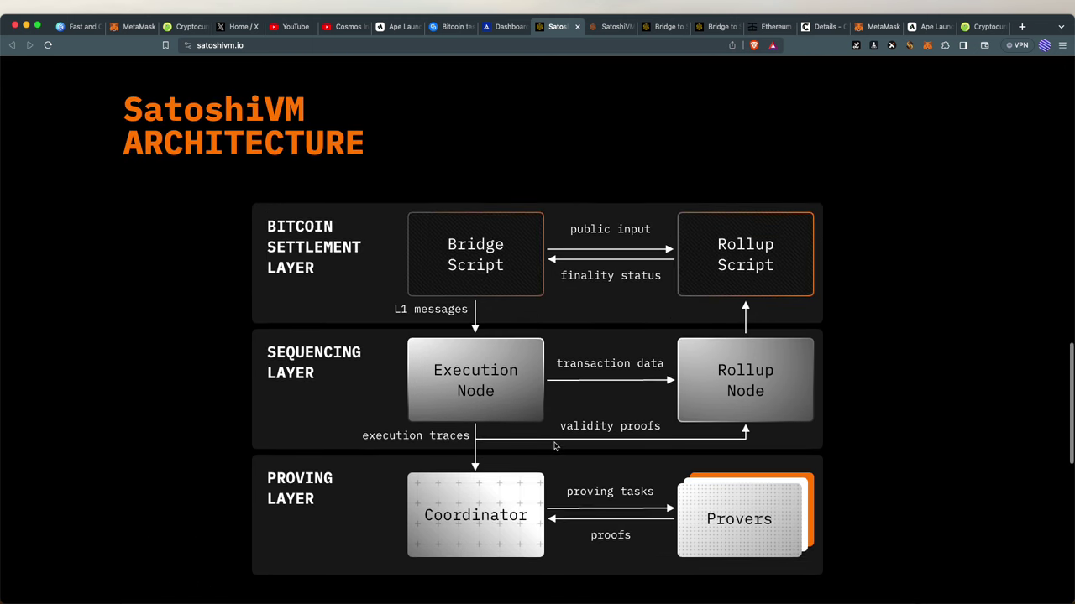
pyautogui.scroll(-10, 554, 446)
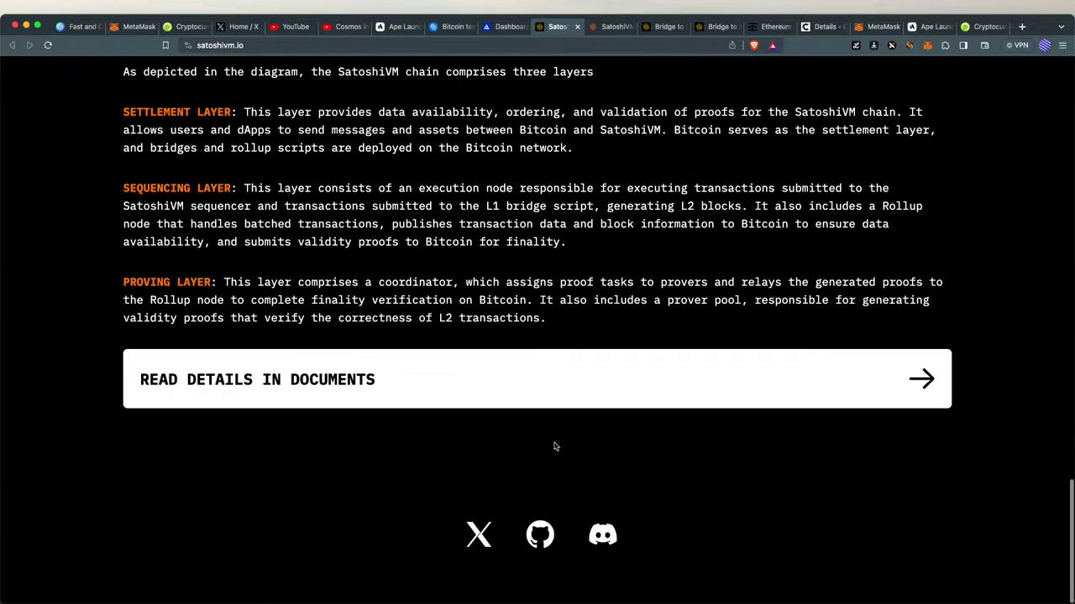
pyautogui.scroll(15, 554, 447)
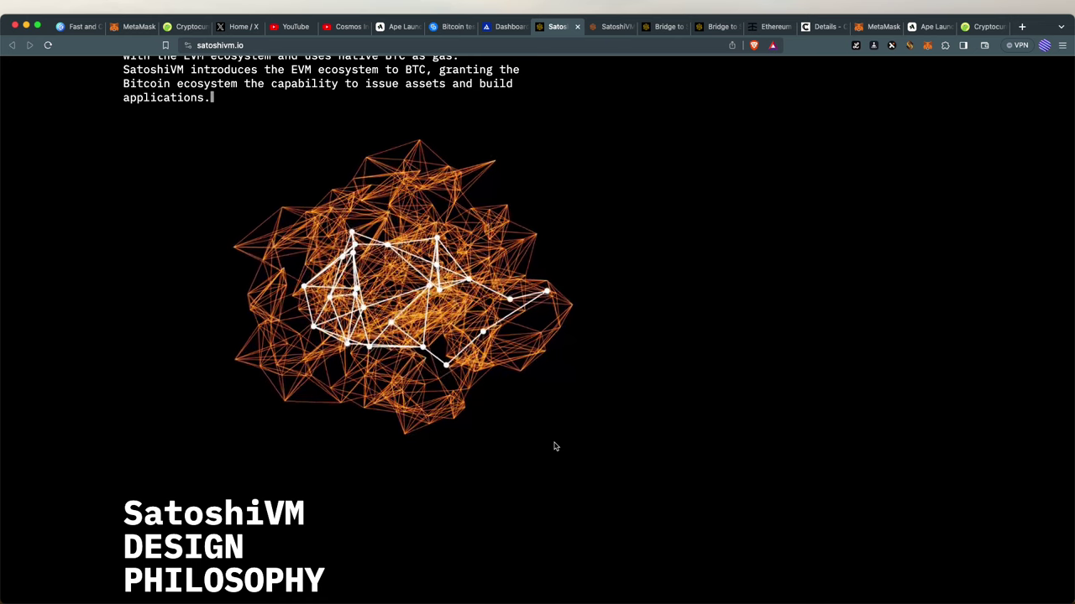
# Scroll back up to the satoshivm.io hero showing the wallets, transactions and BTC bridged stats
pyautogui.scroll(5, 554, 446)
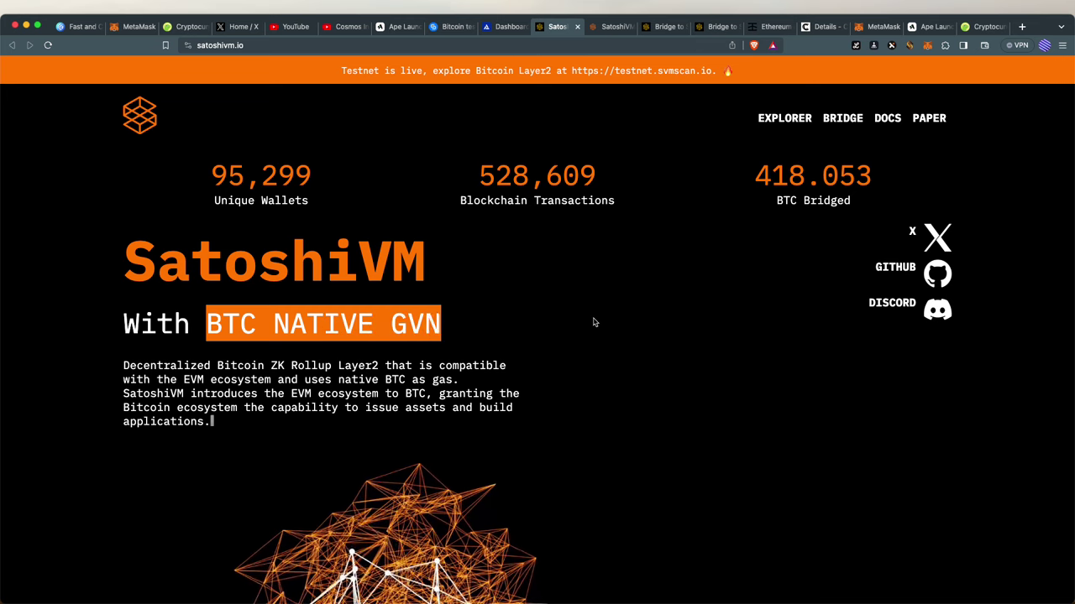
pyautogui.scroll(-2, 597, 403)
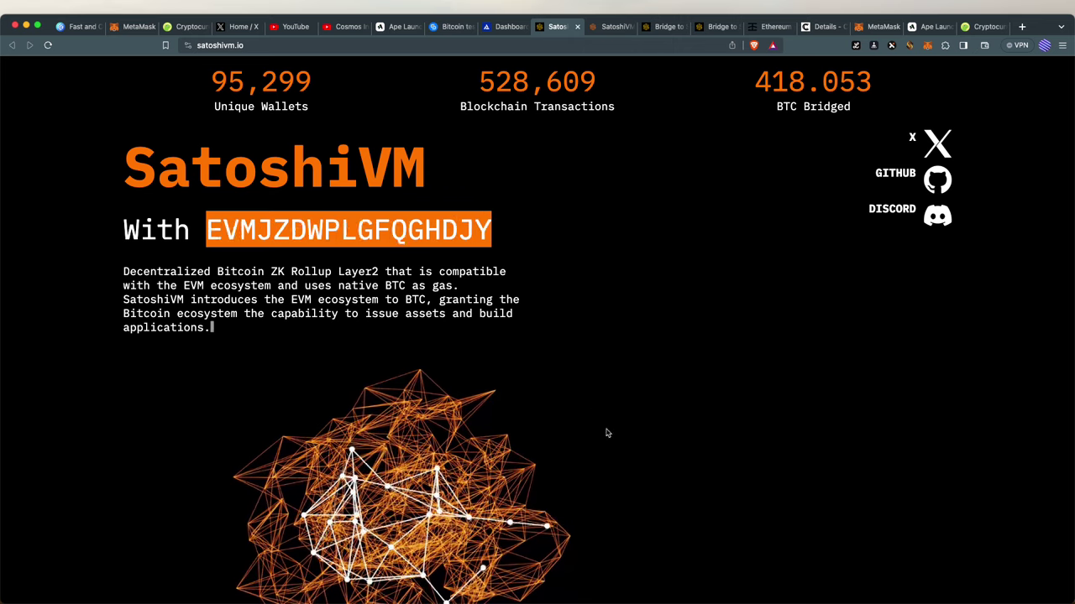
pyautogui.scroll(2, 621, 436)
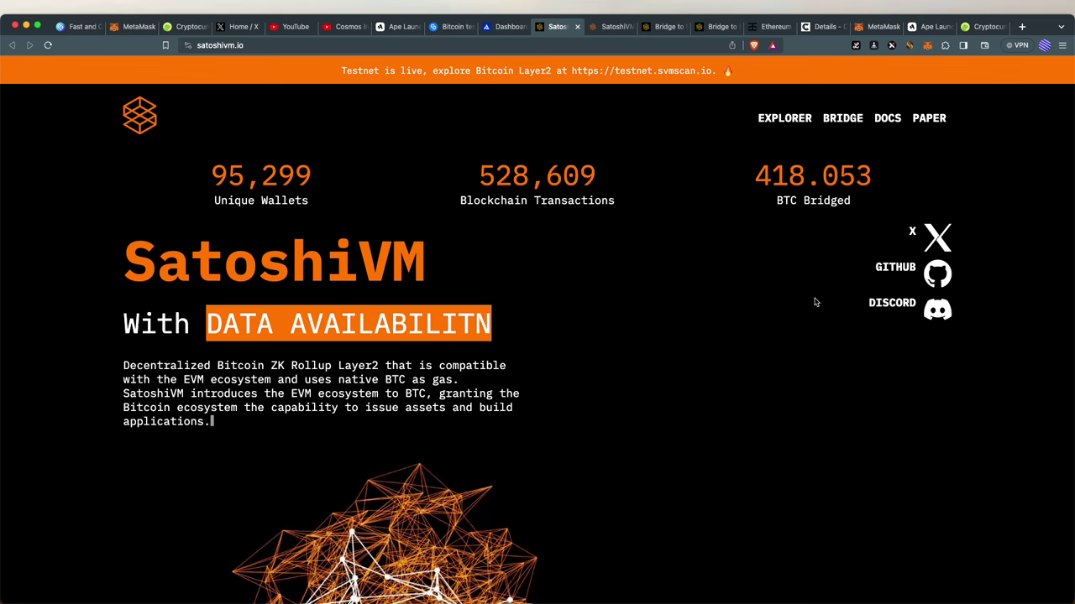
# Load unisat.io in a new tab and open the UniSat wallet showing Bitcoin Testnet with 0 BTC
pyautogui.click(1023, 26)
pyautogui.write('u')
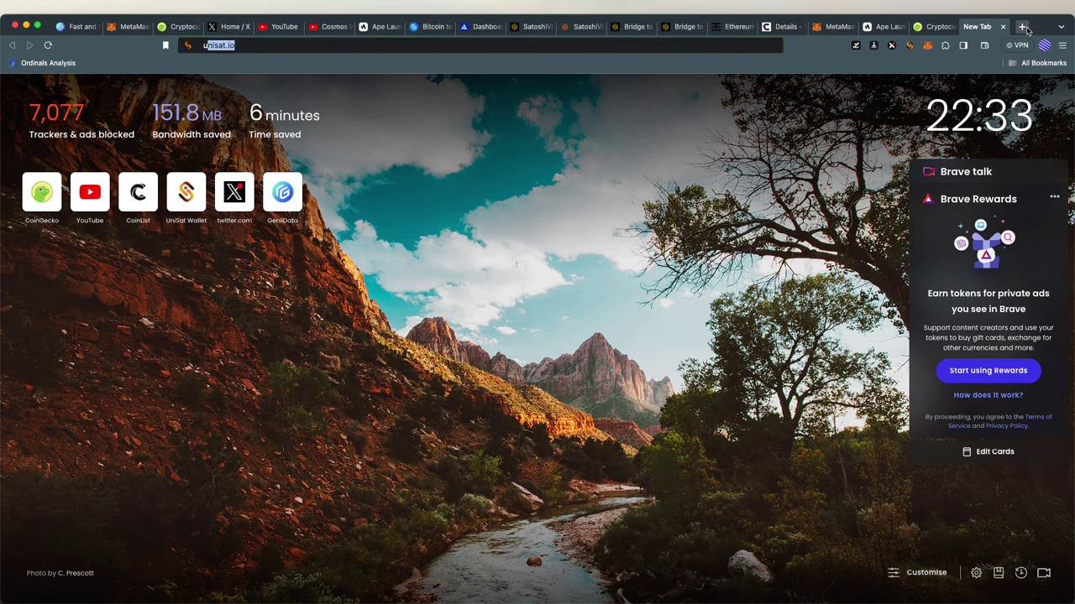
pyautogui.write('ni')
pyautogui.press('Return')
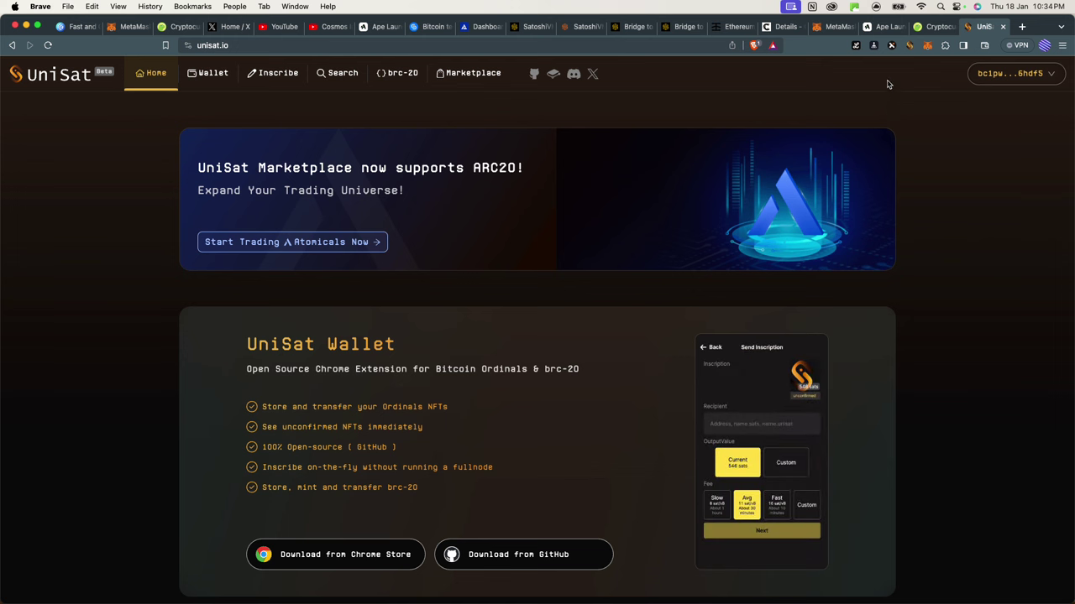
pyautogui.click(910, 45)
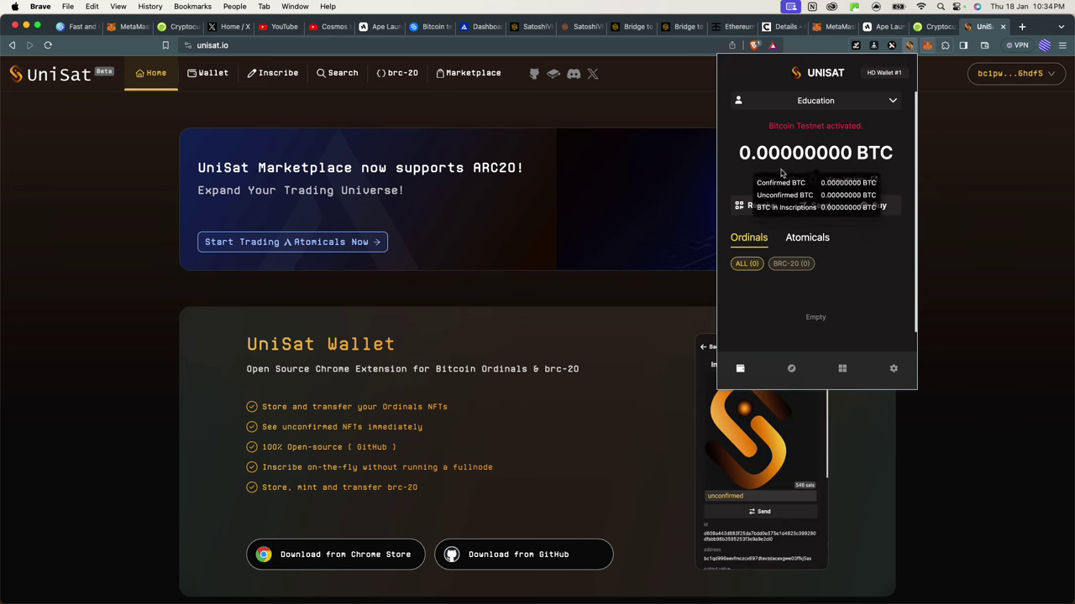
# Scroll the UniSat wallet popup to check its tb1 testnet address and 0.00000000 BTC balance
pyautogui.scroll(5, 769, 182)
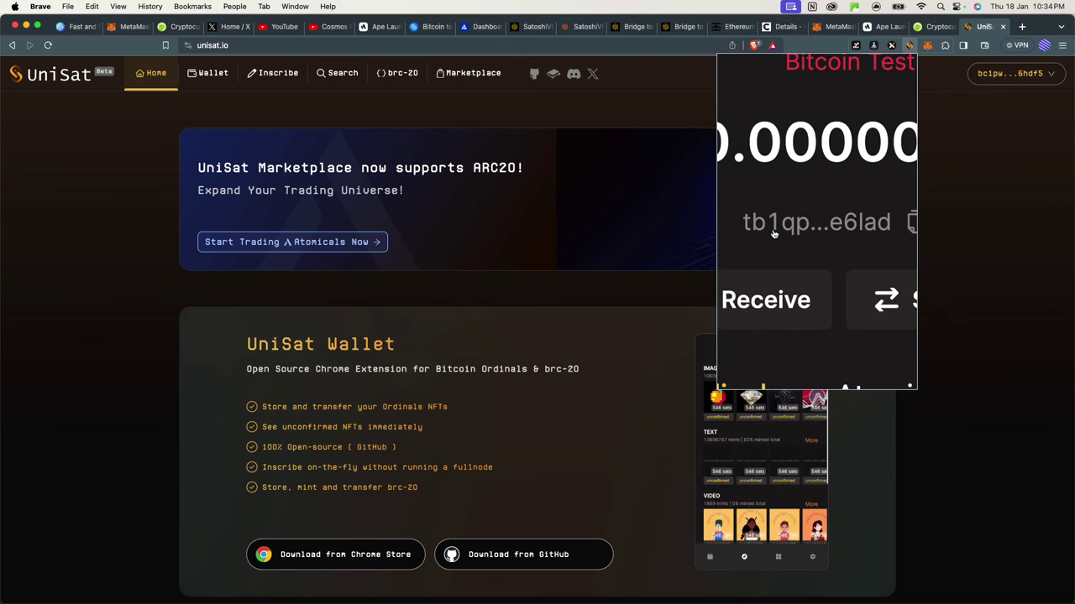
pyautogui.scroll(-5, 774, 234)
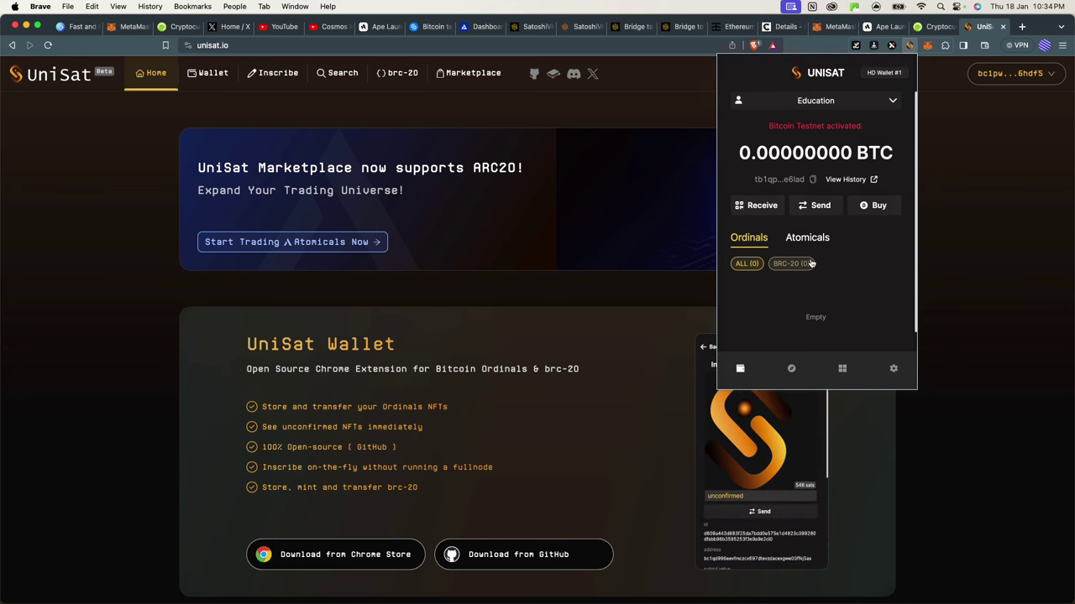
# Switch the wallet network to LIVENET, then back to TESTNET, via the settings Network list
pyautogui.click(895, 371)
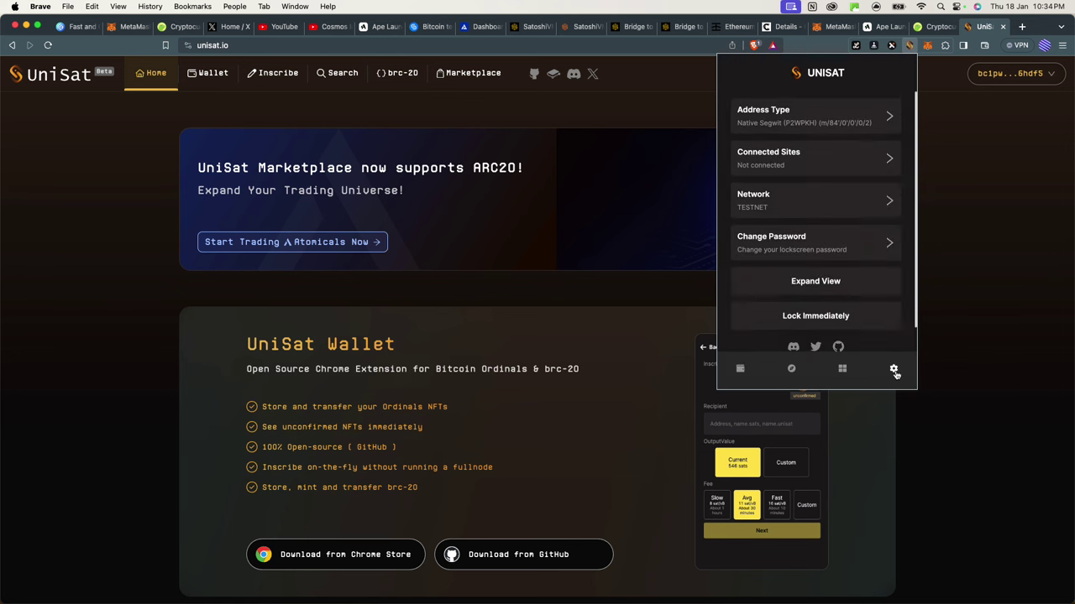
pyautogui.click(793, 201)
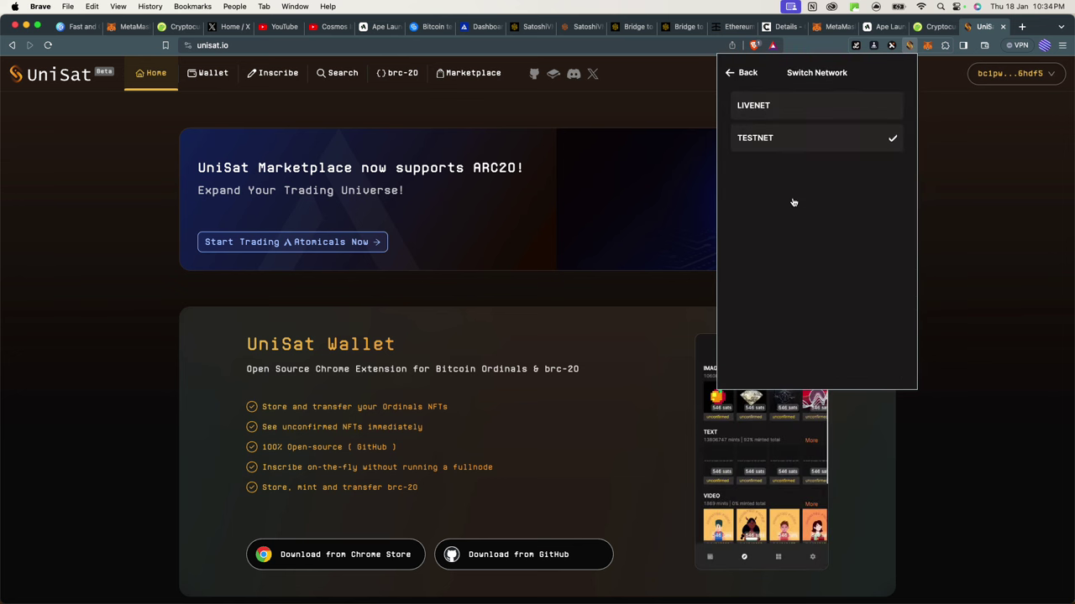
pyautogui.click(771, 105)
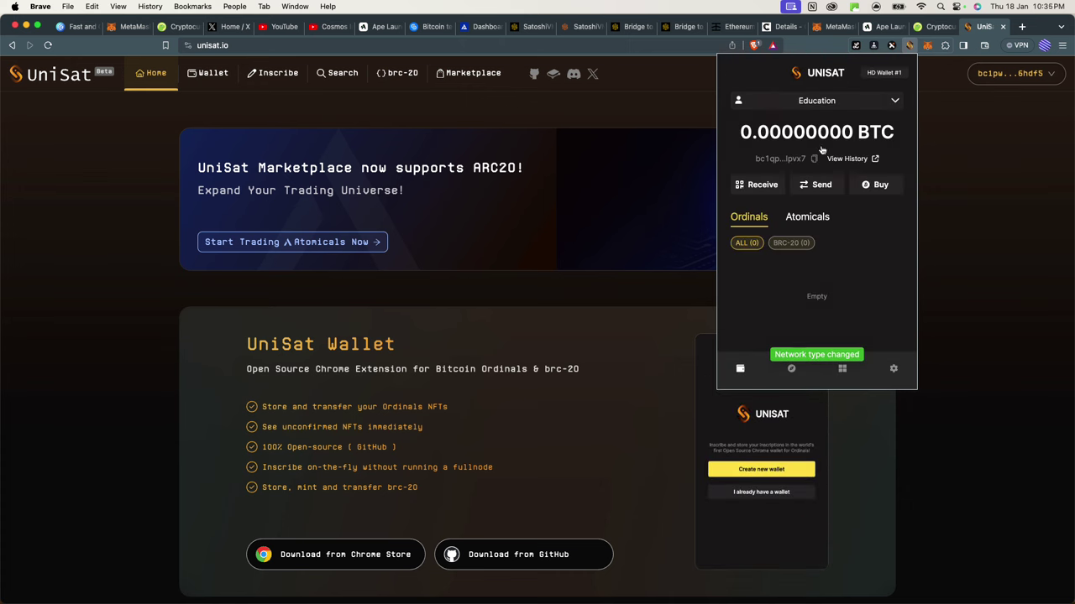
pyautogui.click(894, 367)
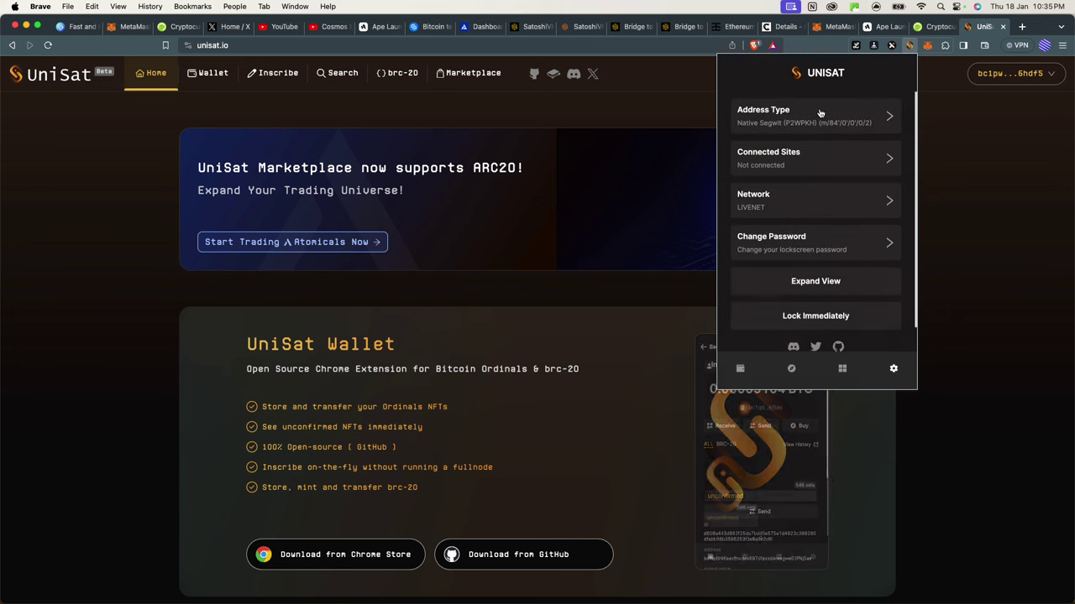
pyautogui.click(772, 198)
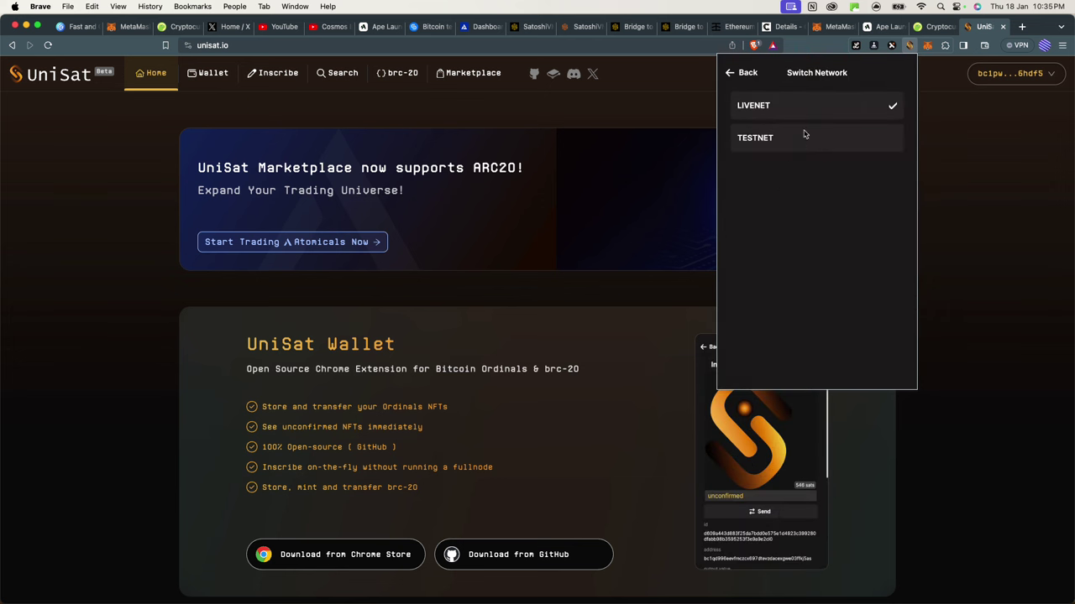
pyautogui.click(769, 139)
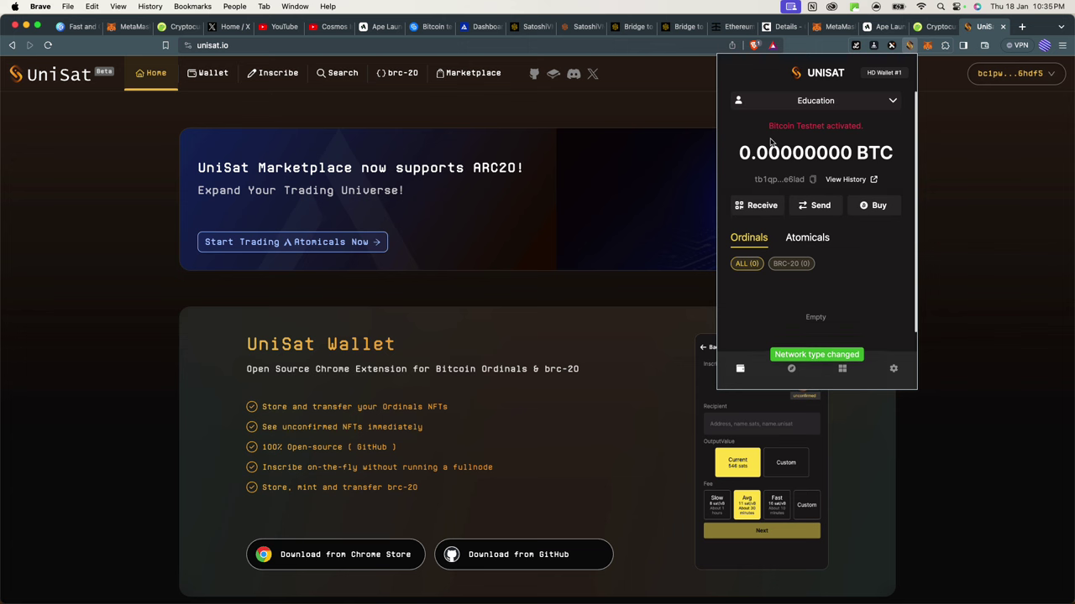
# Copy the wallet's tb1 testnet address and close the wallet popup
pyautogui.press('super+equal')
pyautogui.press('super+equal')
pyautogui.press('super+equal')
pyautogui.press('super+equal')
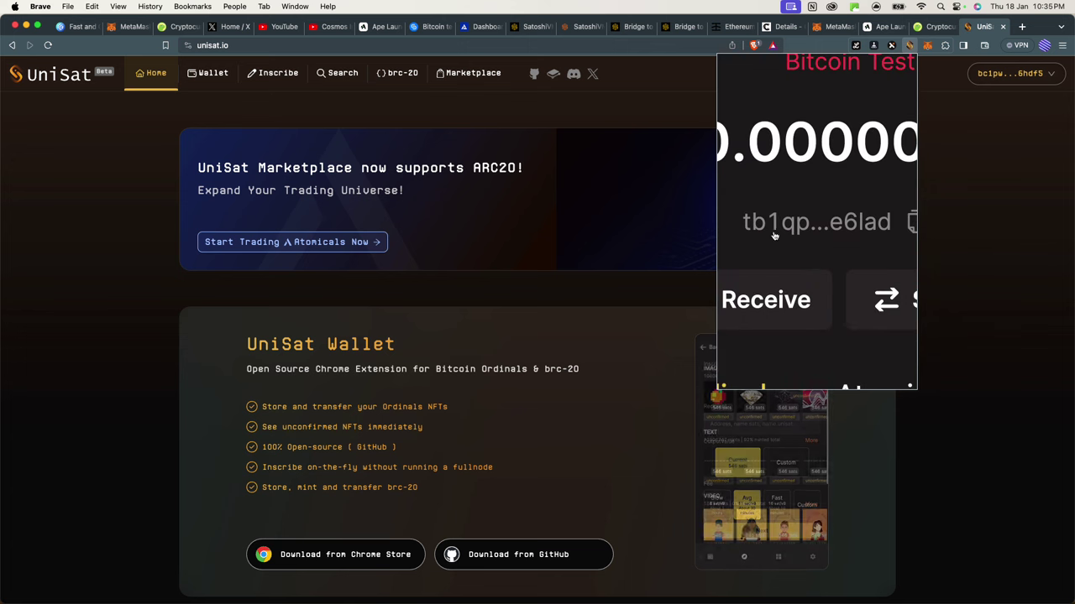
pyautogui.press('super+0')
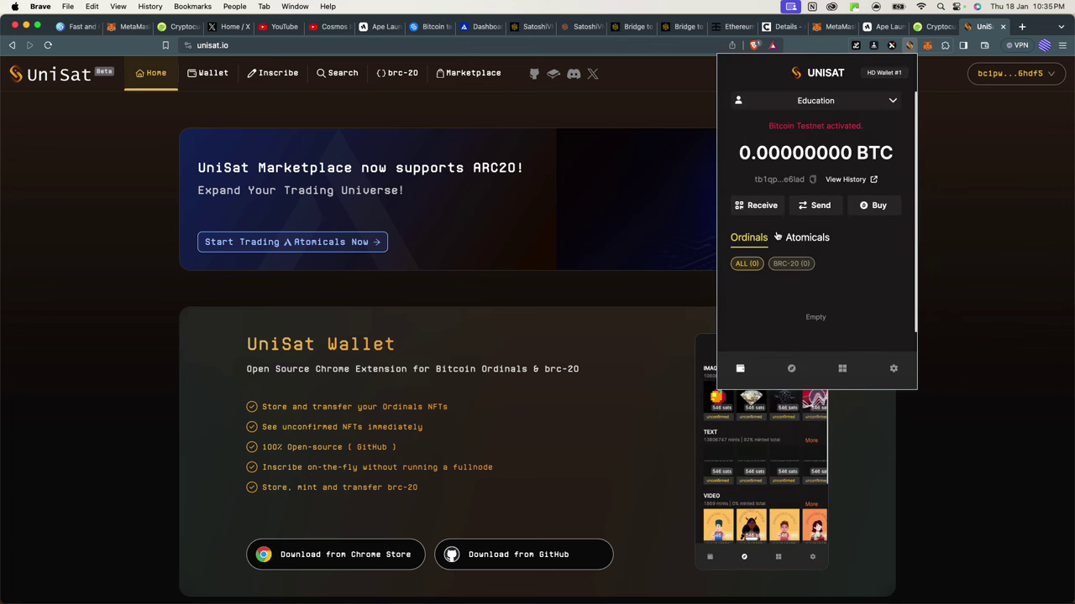
pyautogui.click(812, 179)
pyautogui.click(996, 166)
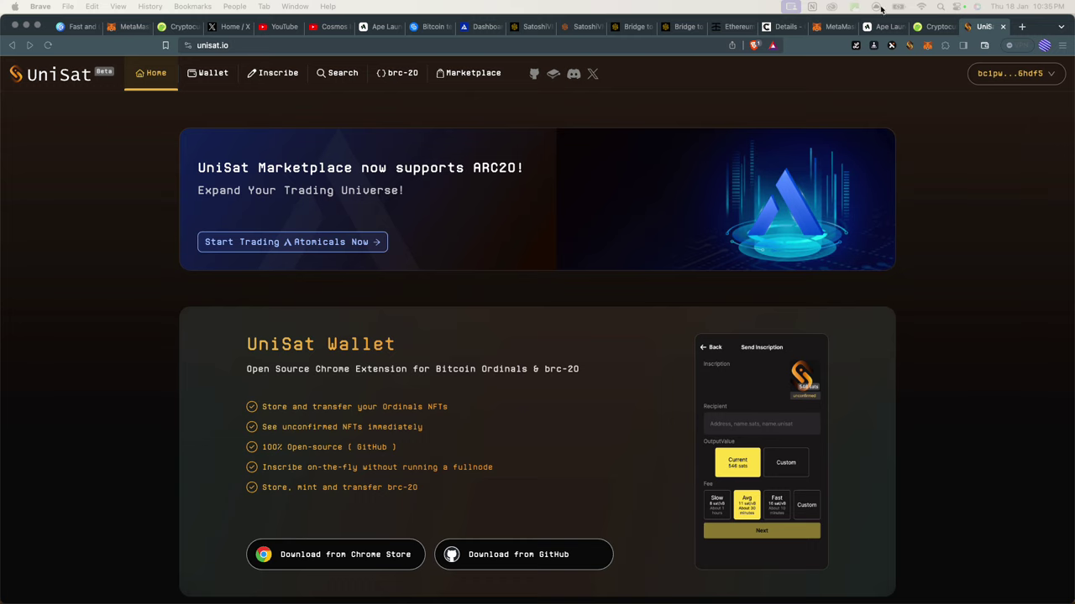
# Load the Bitcoin Testnet Faucet page in a new tab from the pasted web address
pyautogui.click(1022, 26)
pyautogui.press('super+v')
pyautogui.press('Return')
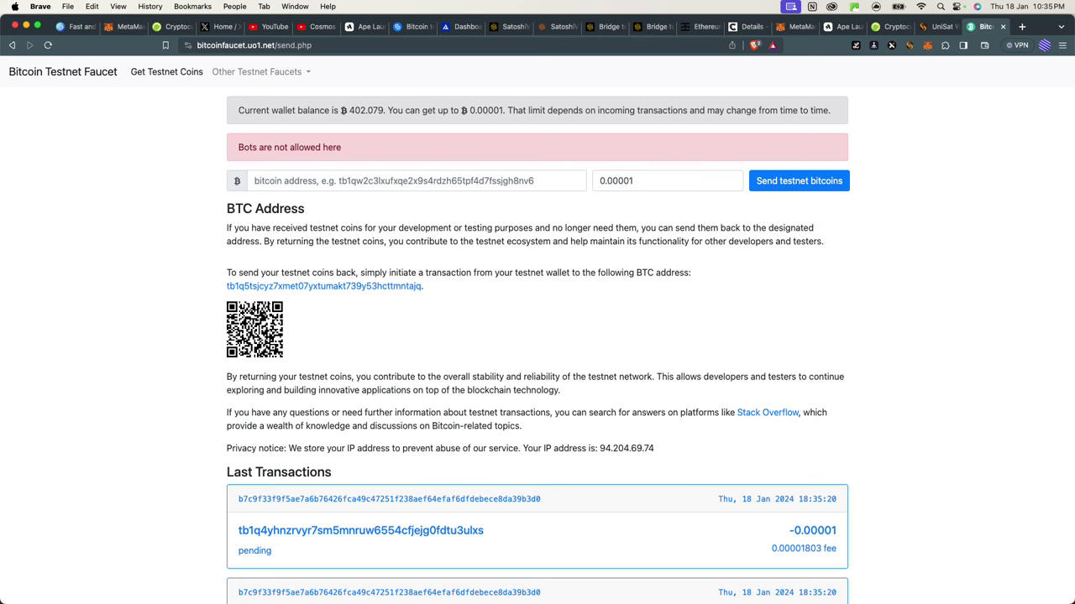
# Paste the wallet's tb1 testnet address into the faucet's bitcoin address field and verify it against the wallet
pyautogui.click(911, 46)
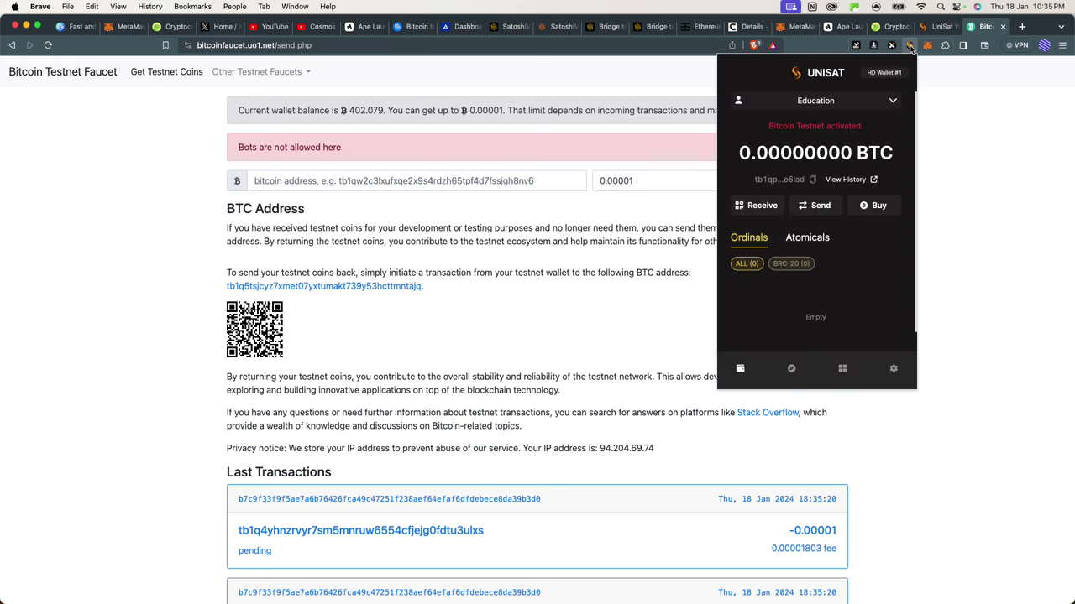
pyautogui.click(811, 179)
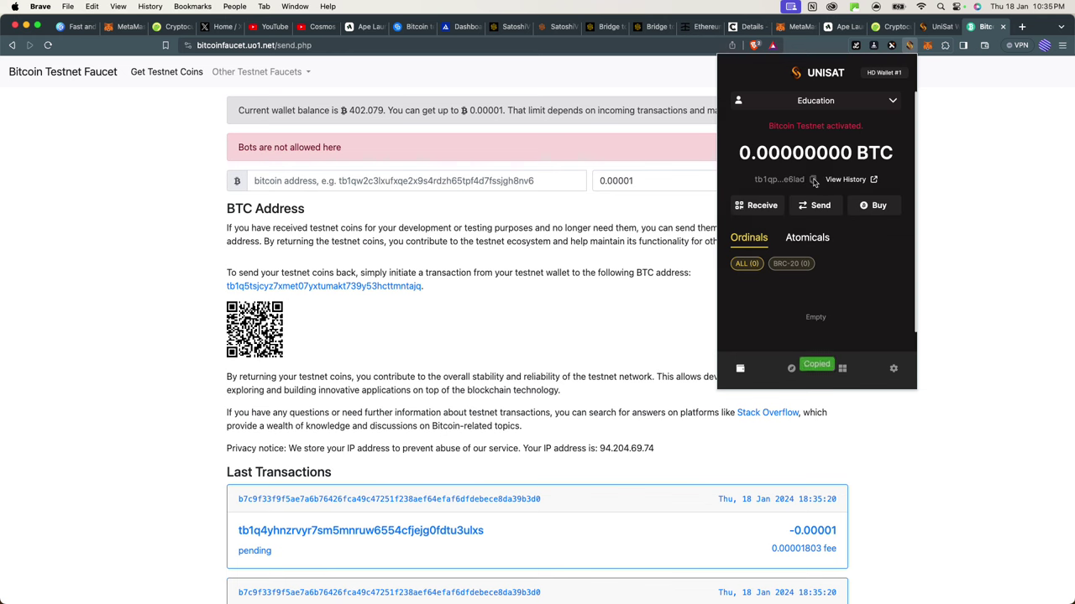
pyautogui.click(300, 178)
pyautogui.press('super+v')
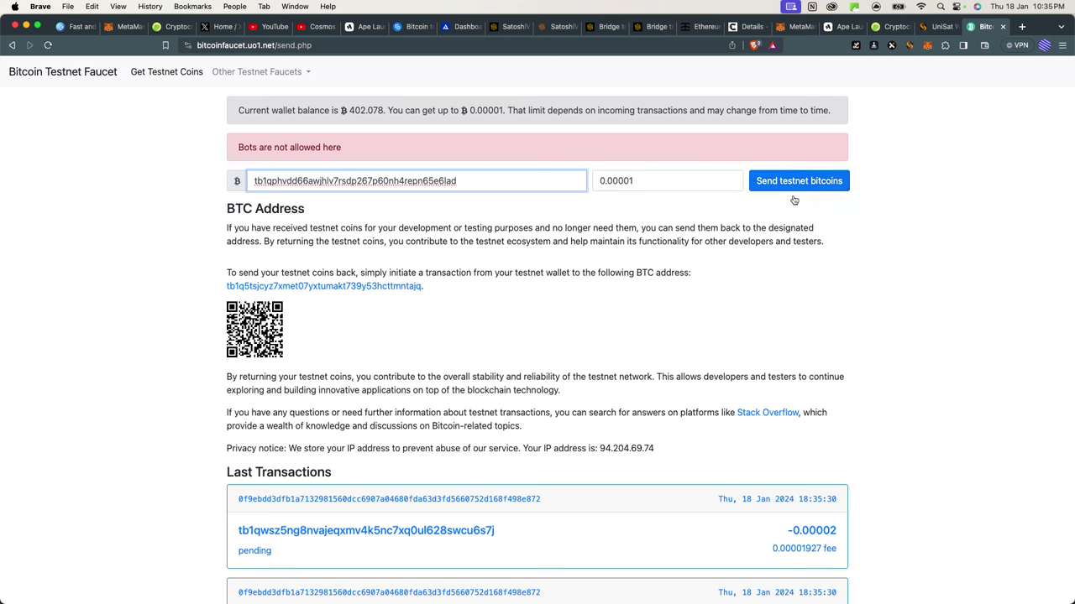
pyautogui.click(910, 45)
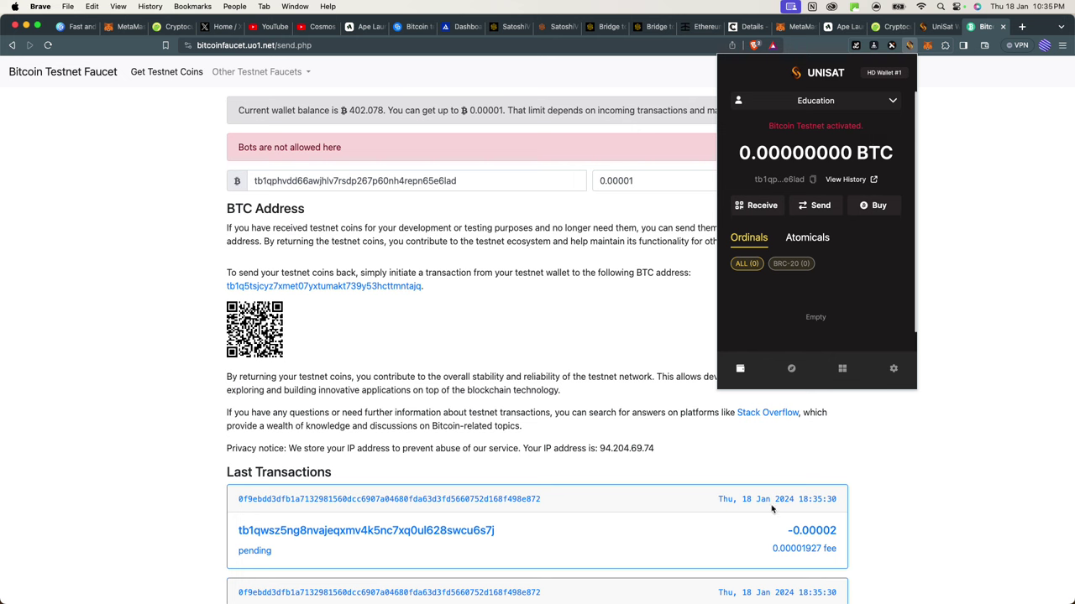
pyautogui.click(903, 464)
# Click on the Bitcoin Testnet Faucet page holding the testnet address
pyautogui.click(784, 401)
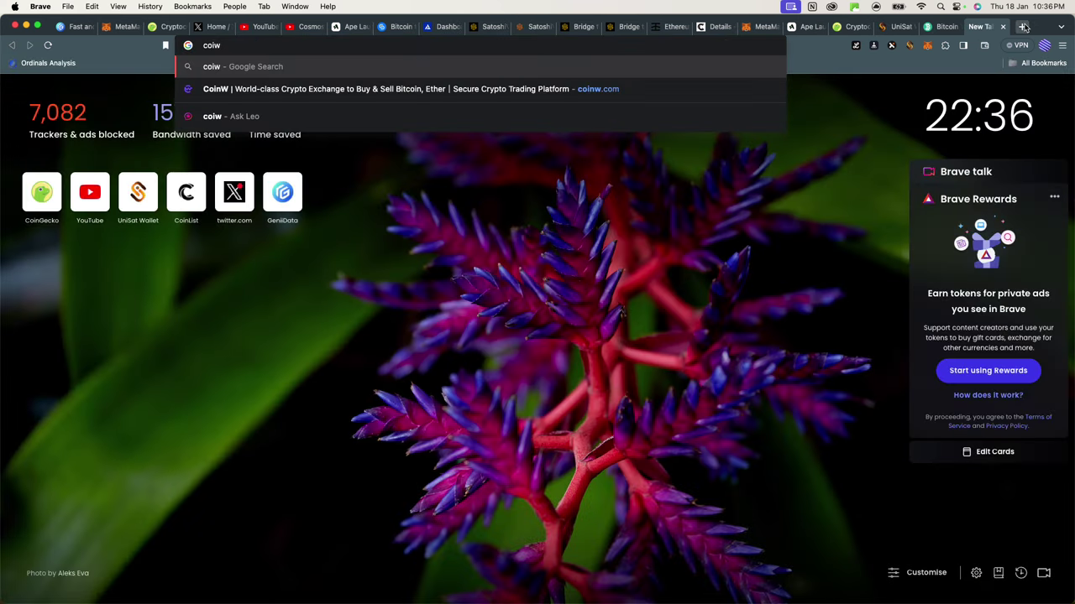
# Open the CoinW website from the address-bar suggestion and dismiss its new-user bonus popup
pyautogui.click(543, 91)
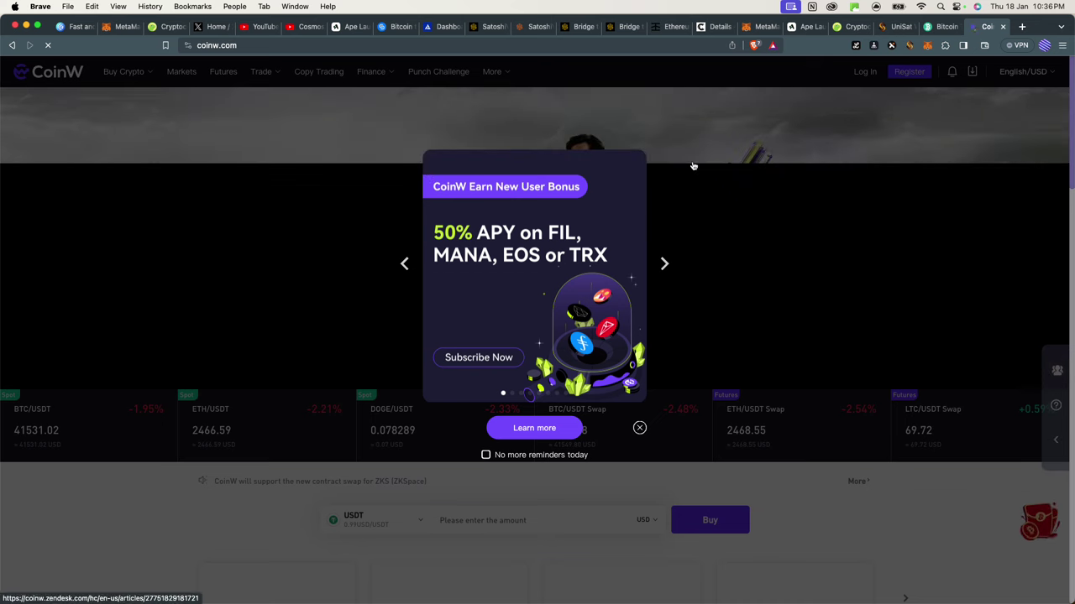
pyautogui.click(640, 428)
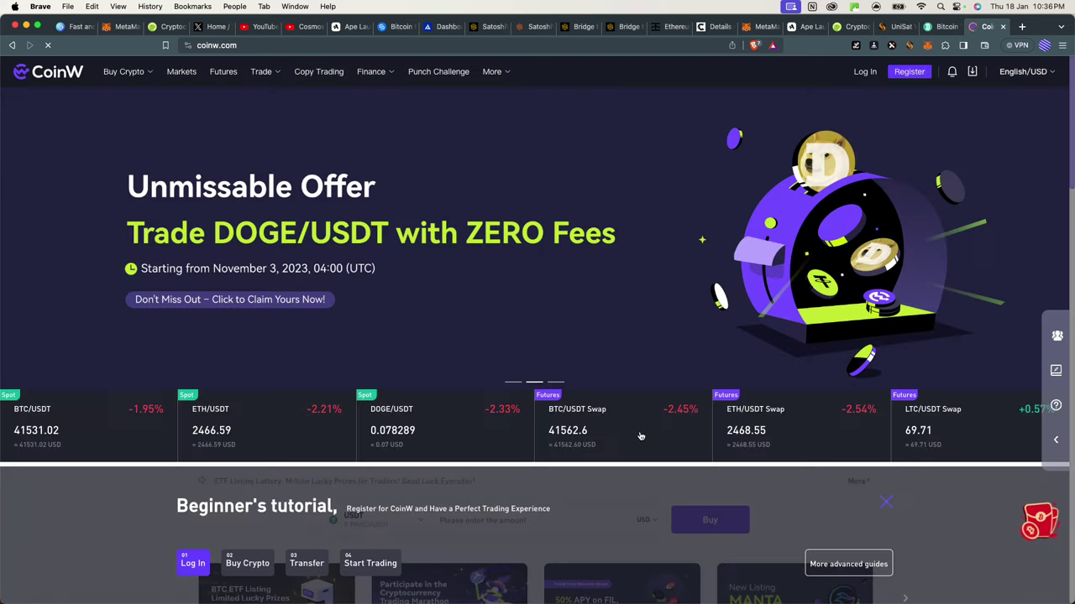